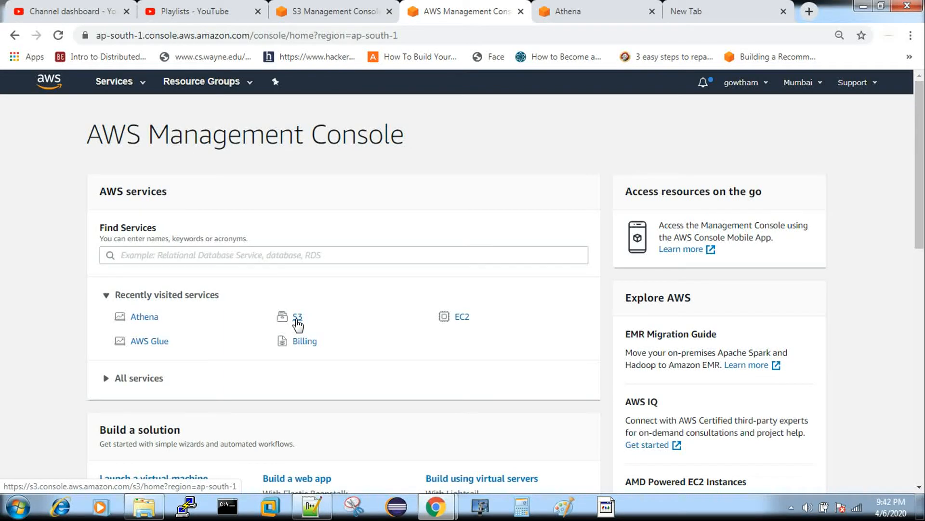
Step: Examine the test_atoz12 folder in the S3 bucket atoztest12 and the contents of datagen_10.txt in Notepad++
left_click(335, 11)
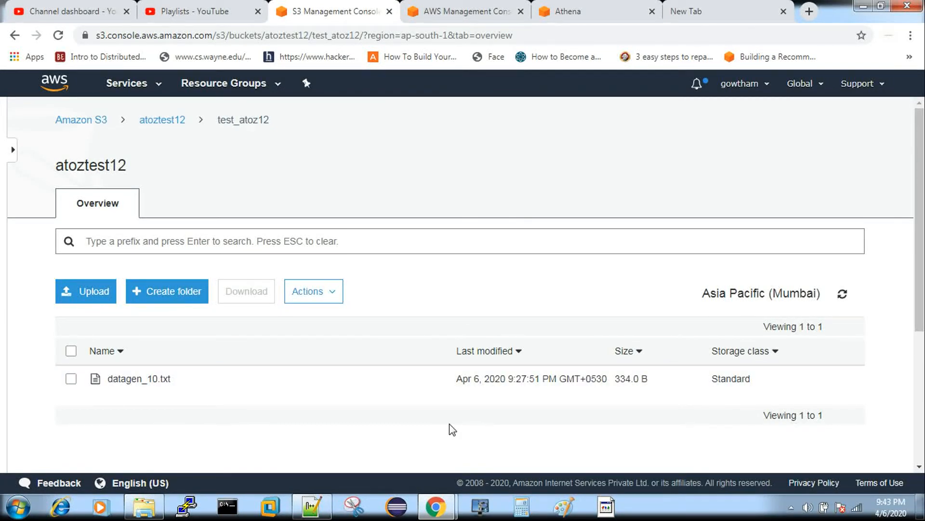
left_click(311, 506)
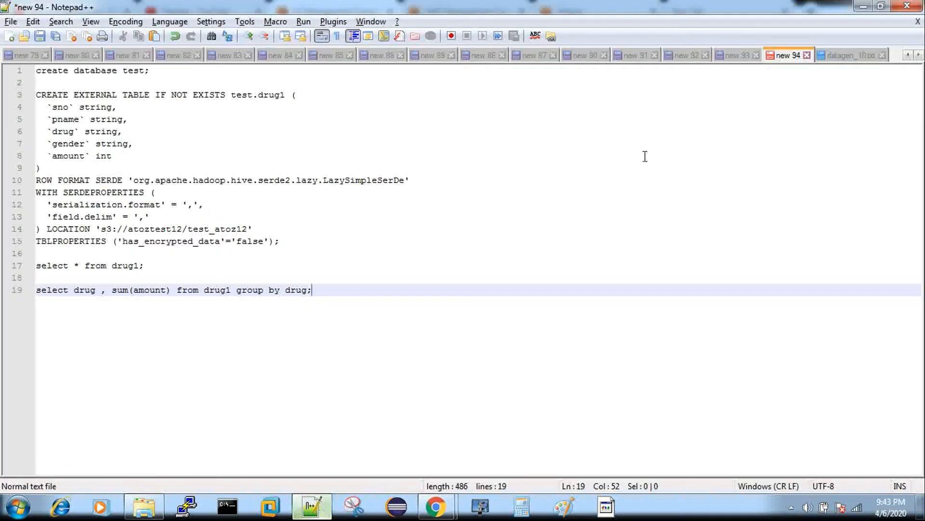
left_click(856, 59)
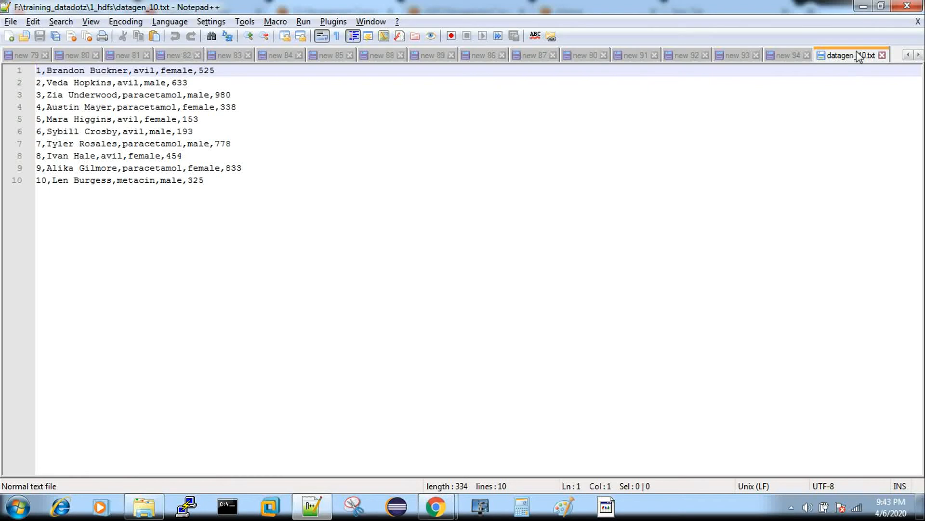
left_click(863, 6)
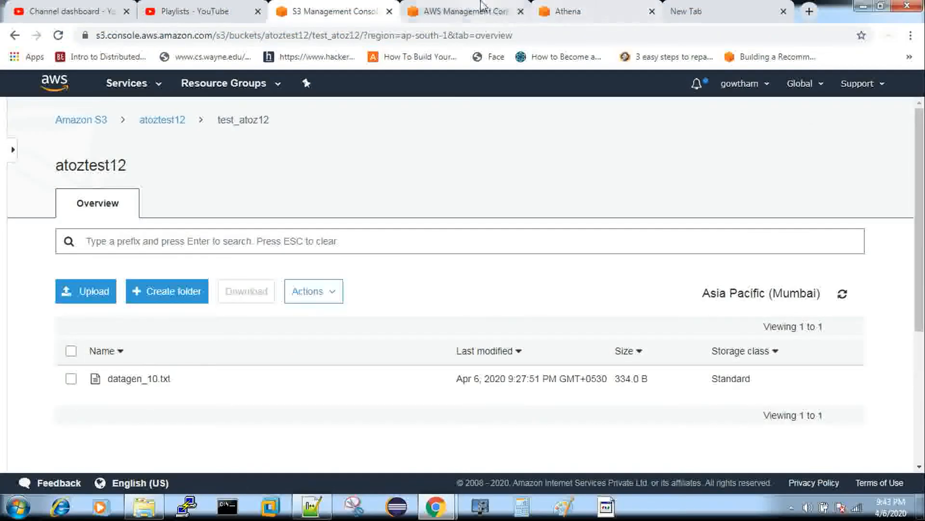
Step: Switch to Athena, run the query "create database test;" and choose test as the active database
left_click(485, 5)
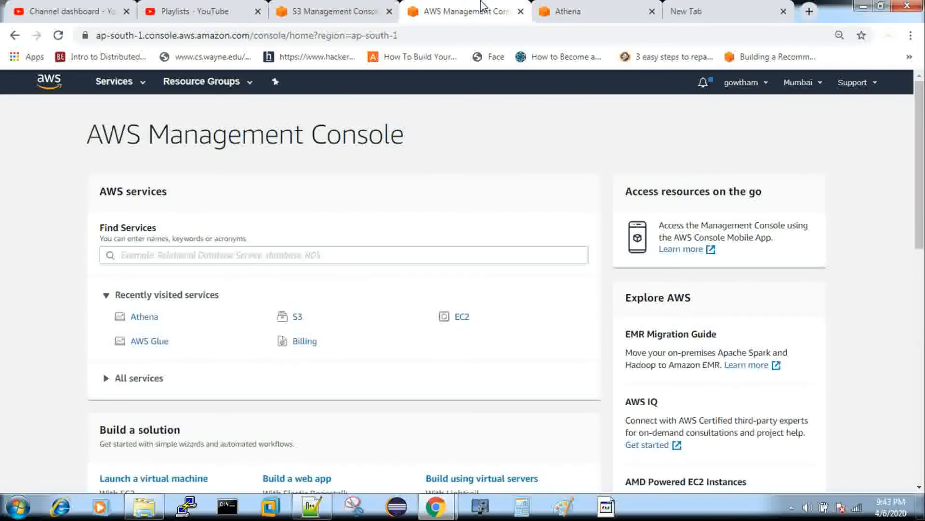
left_click(588, 7)
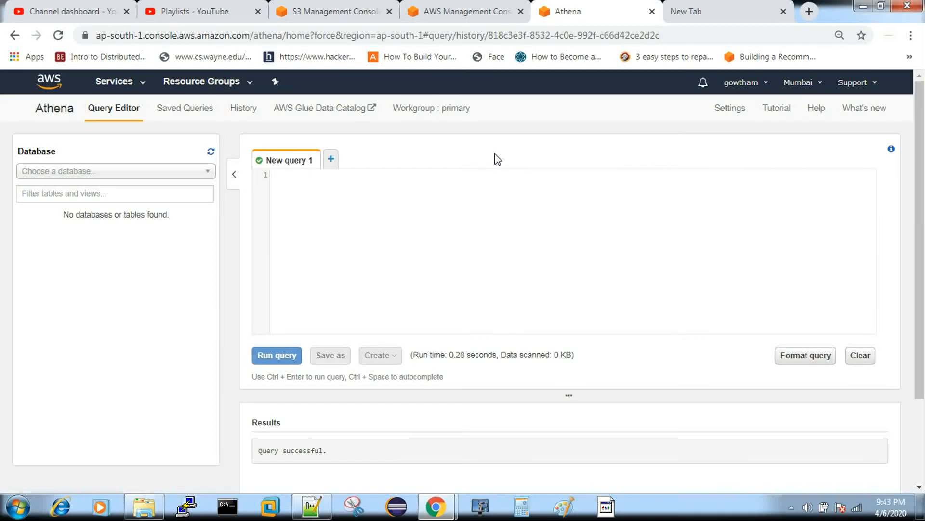
left_click(82, 175)
left_click(351, 244)
type("crea")
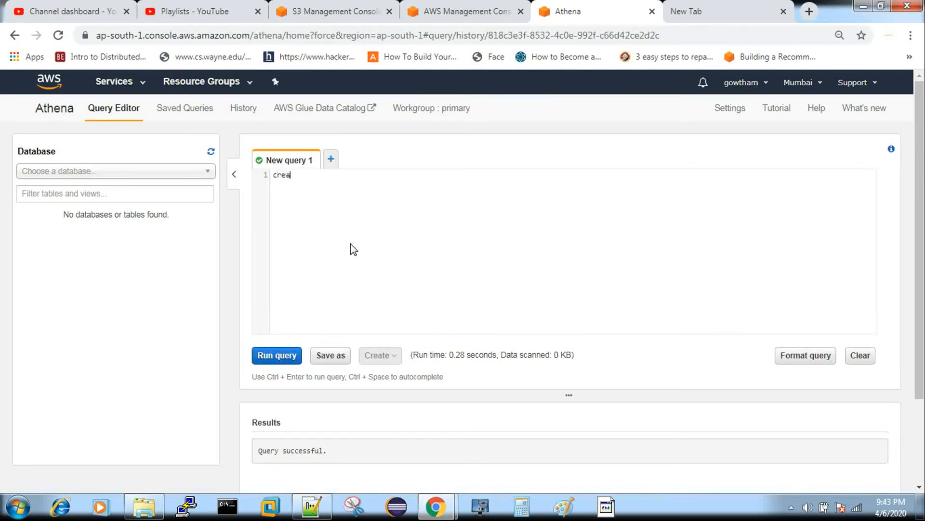
type("te database test;")
key("ctrl+a")
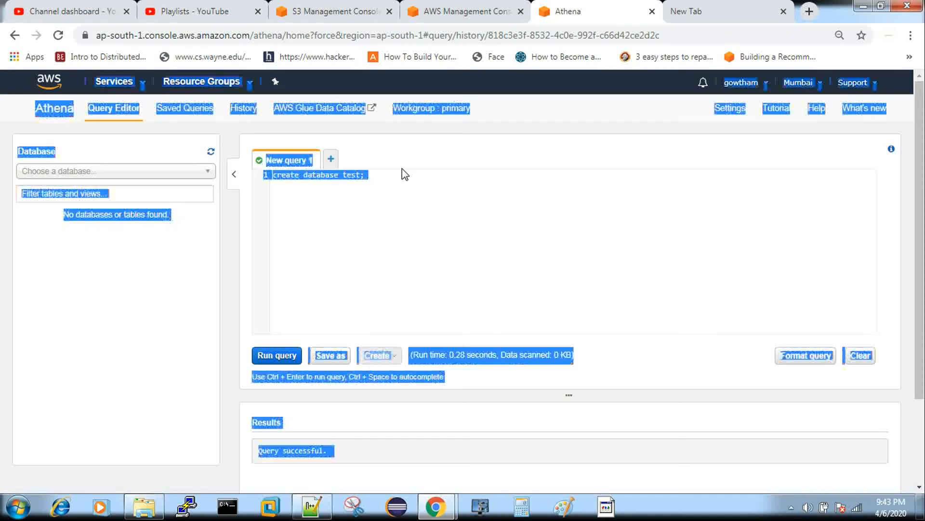
left_click(353, 258)
key("ctrl+a")
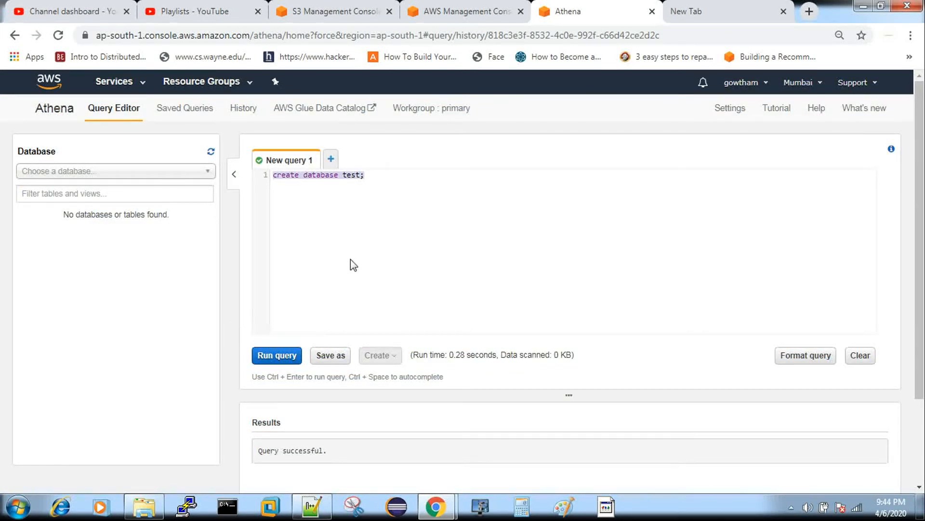
key("ctrl+Return")
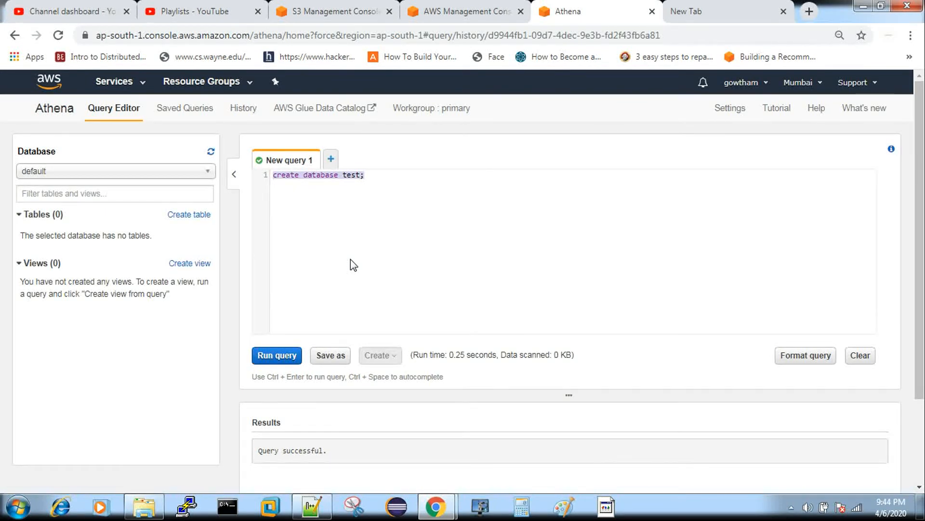
left_click(63, 175)
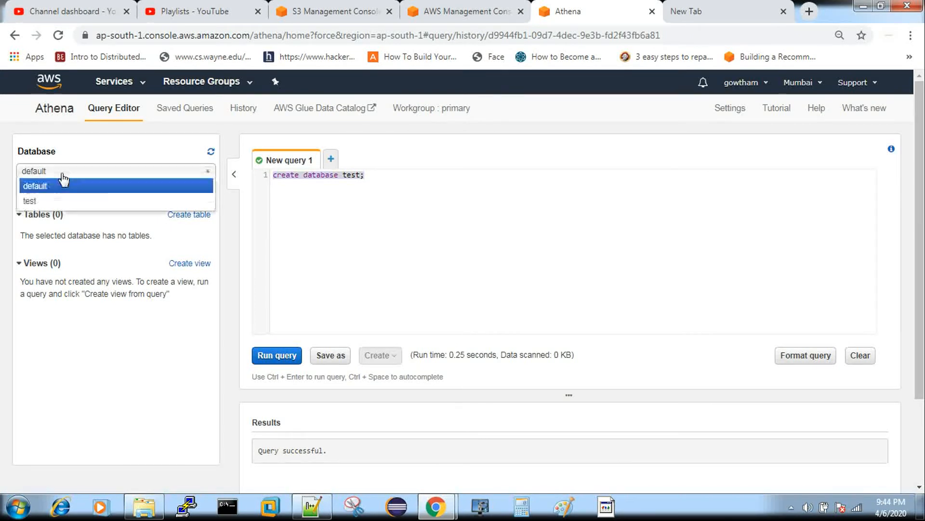
left_click(43, 201)
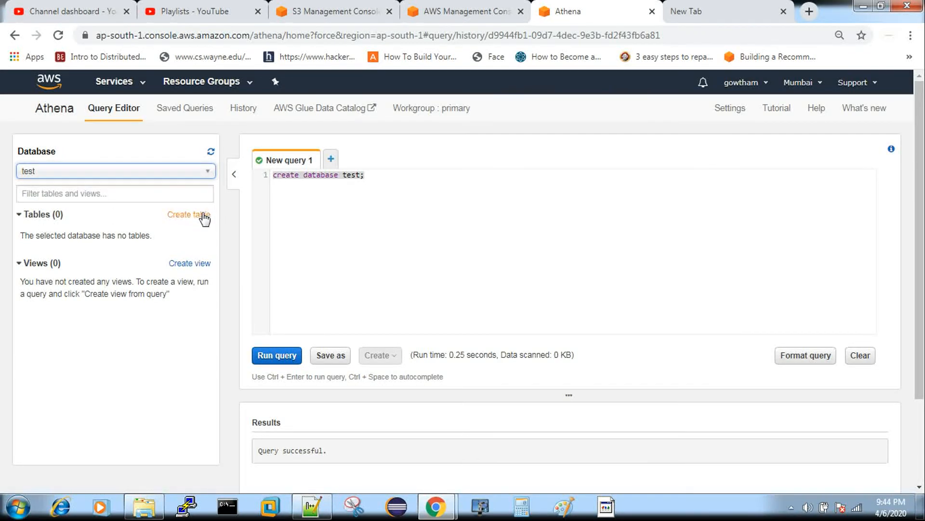
left_click(188, 219)
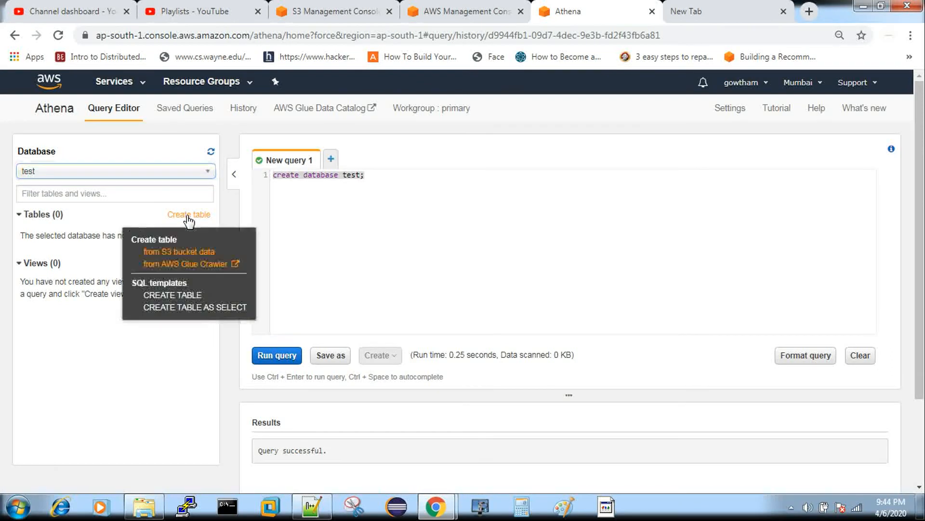
left_click(178, 251)
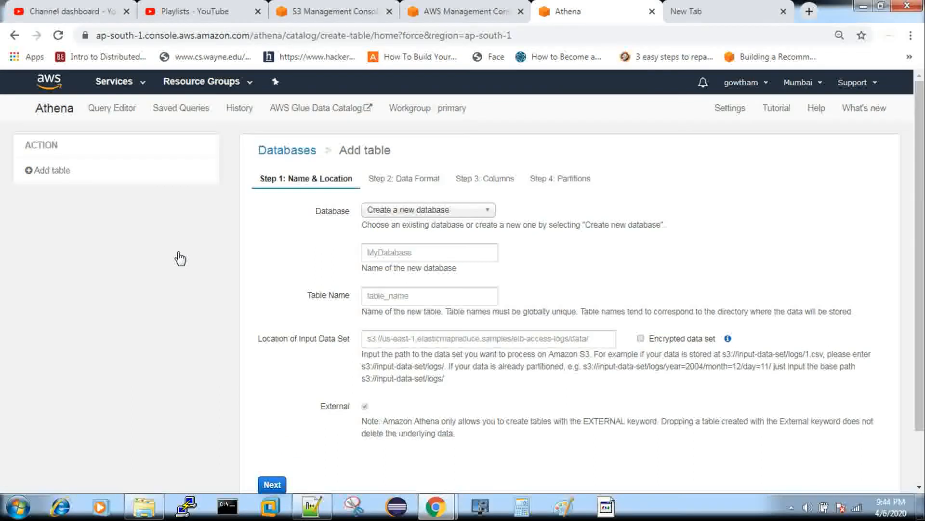
left_click(382, 210)
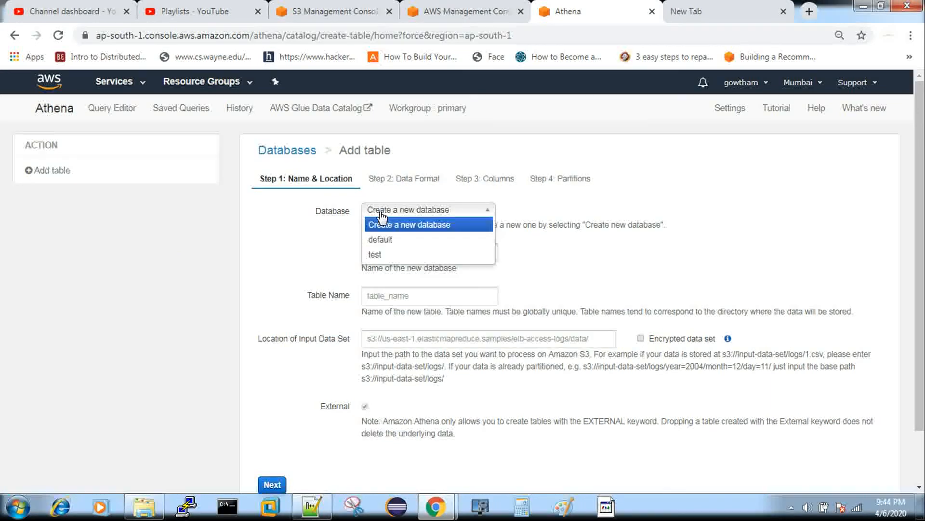
left_click(385, 254)
left_click(385, 255)
left_click(394, 299)
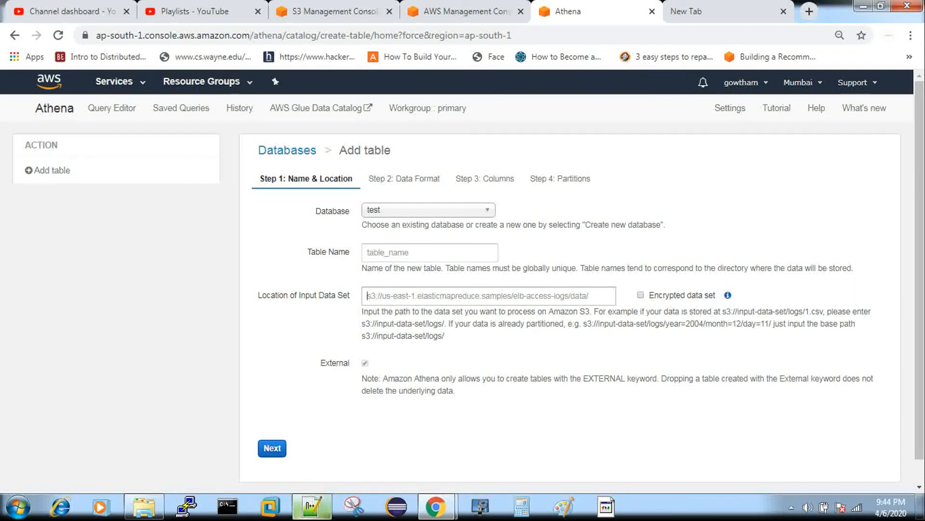
Step: Examine the bucket and folder parts of the S3 location in the CREATE EXTERNAL TABLE statement in Notepad++
left_click(235, 381)
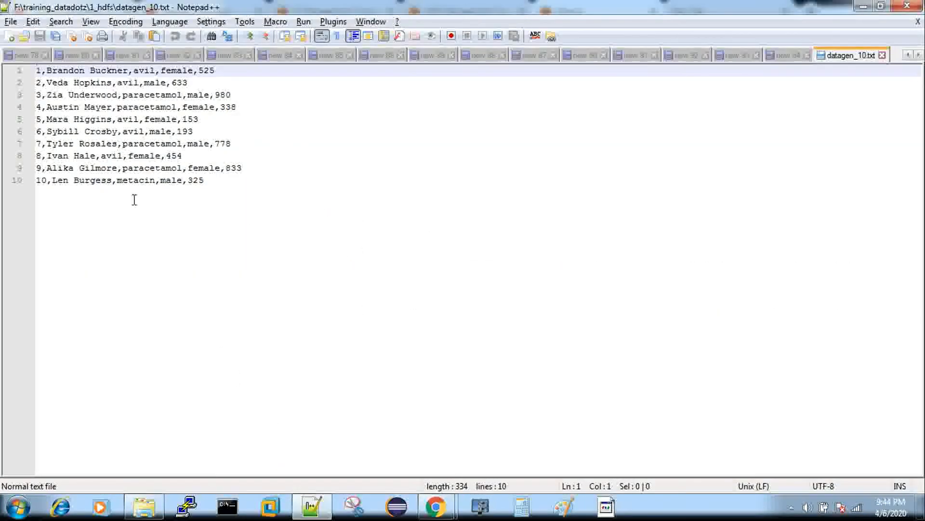
left_click(791, 56)
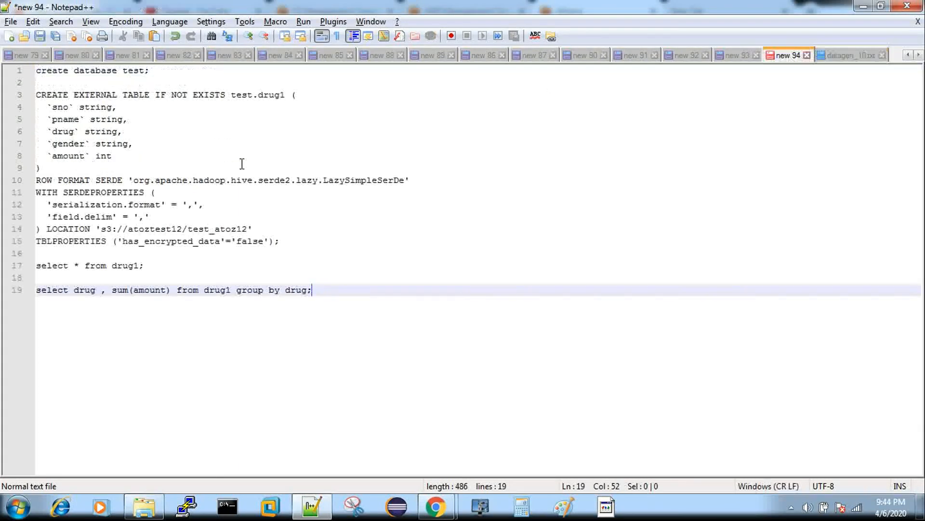
left_click_drag(103, 230, 245, 228)
left_click(161, 219)
double_click(158, 228)
left_click(227, 229)
double_click(227, 230)
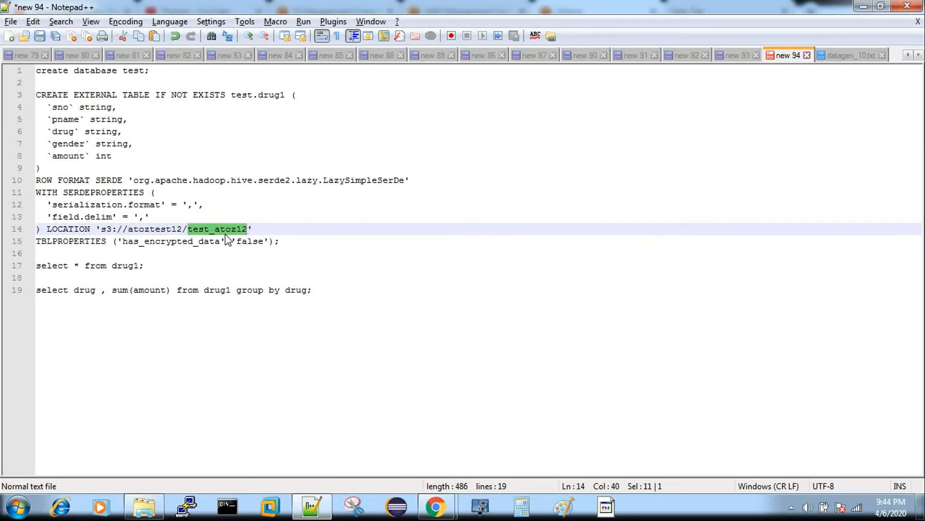
key("alt+Tab")
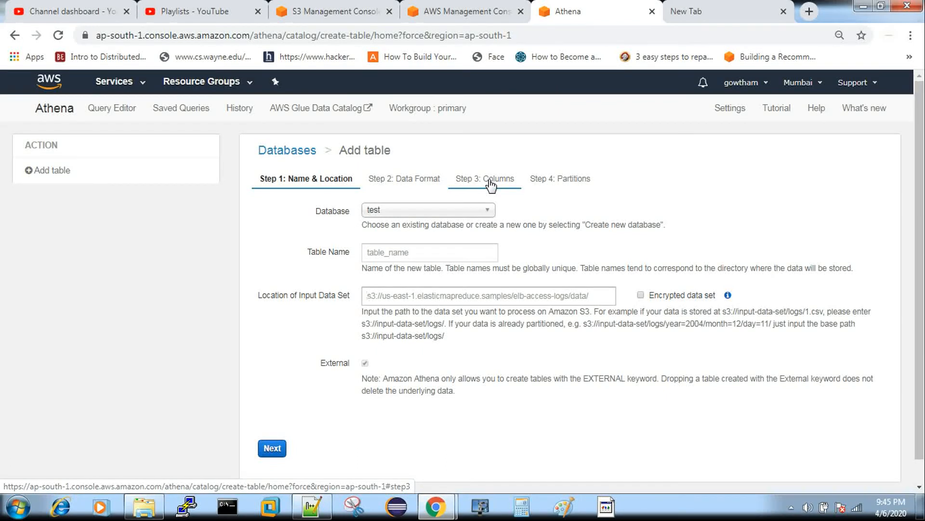
Step: Copy the CREATE EXTERNAL TABLE statement for test.drug1 from Notepad++ into Athena's query editor, below the database query, and run it alone
left_click(104, 111)
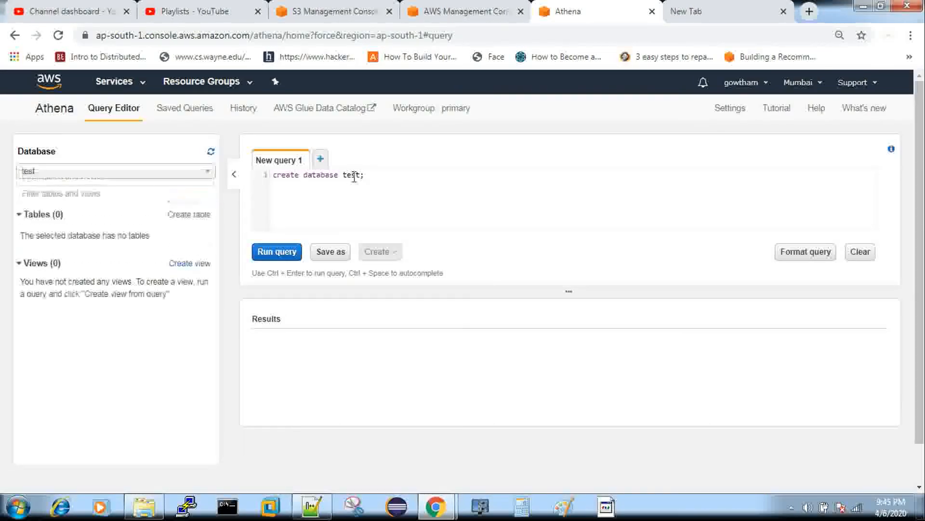
key("Return")
key("alt+Tab")
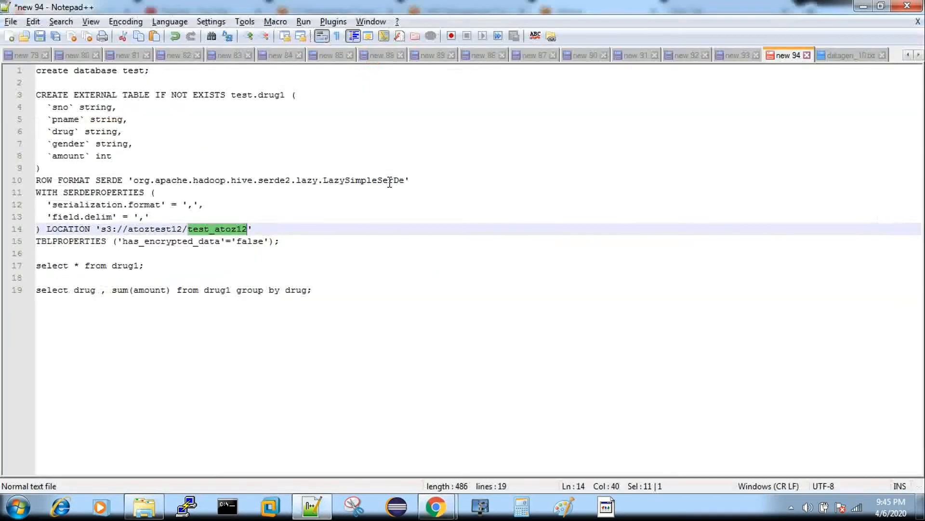
left_click_drag(36, 95, 294, 241)
key("ctrl+c")
left_click(281, 107)
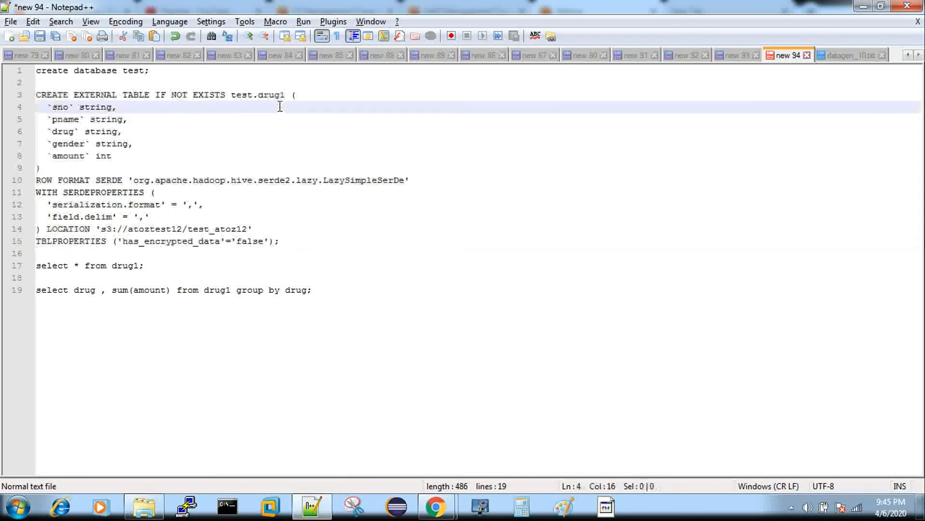
double_click(247, 95)
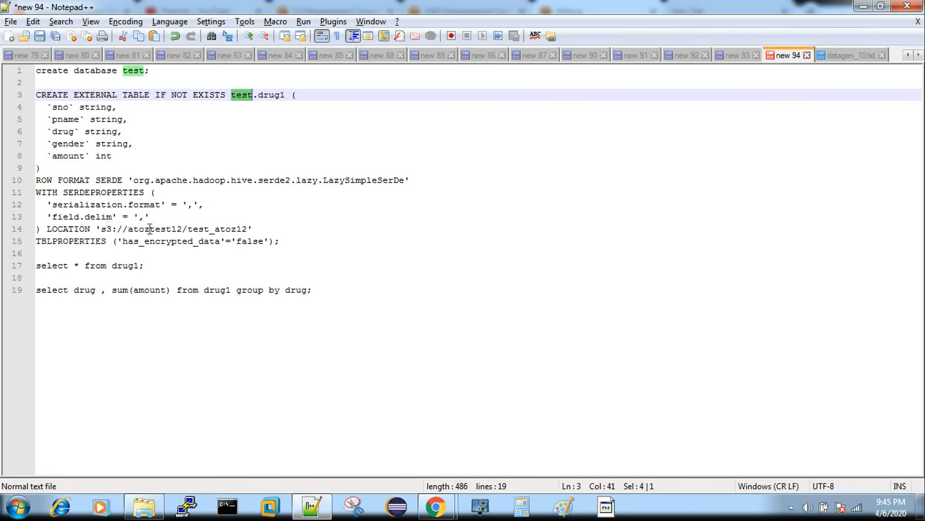
key("alt+Tab")
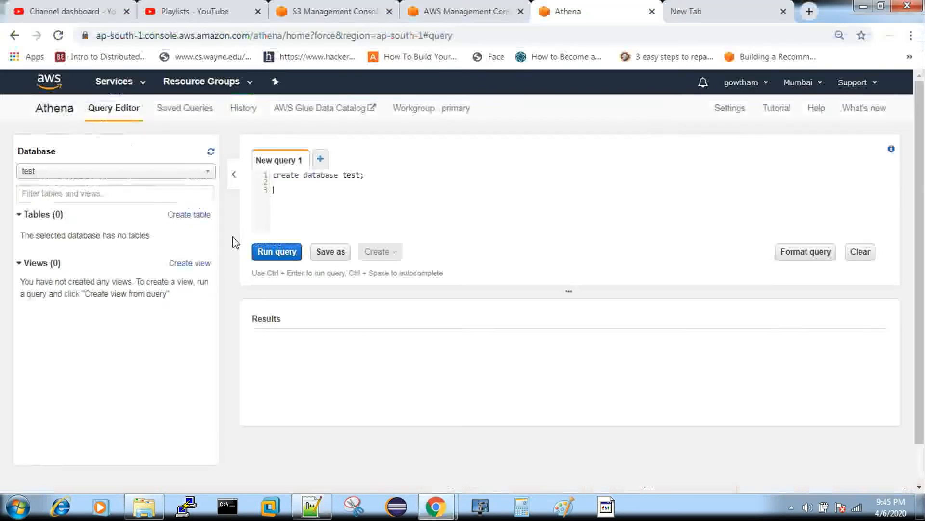
key("ctrl+v")
left_click_drag(273, 189, 491, 293)
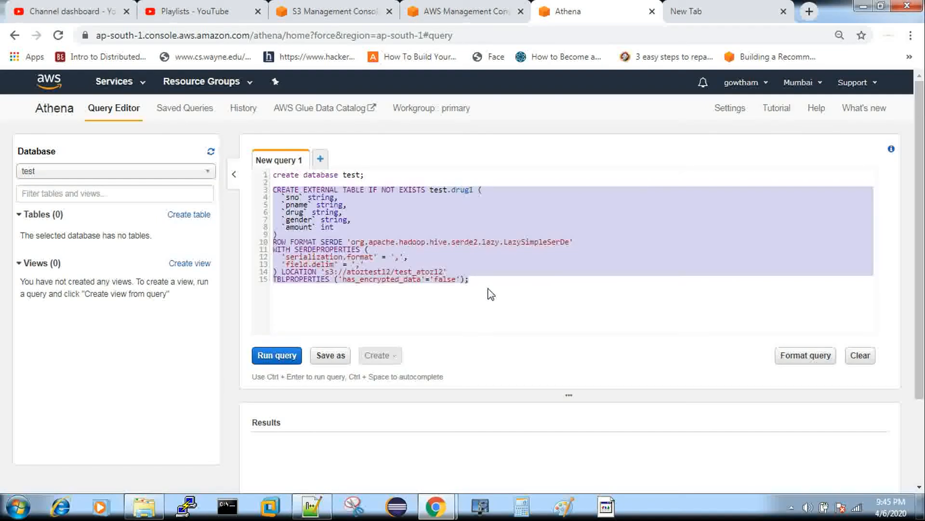
key("ctrl+Return")
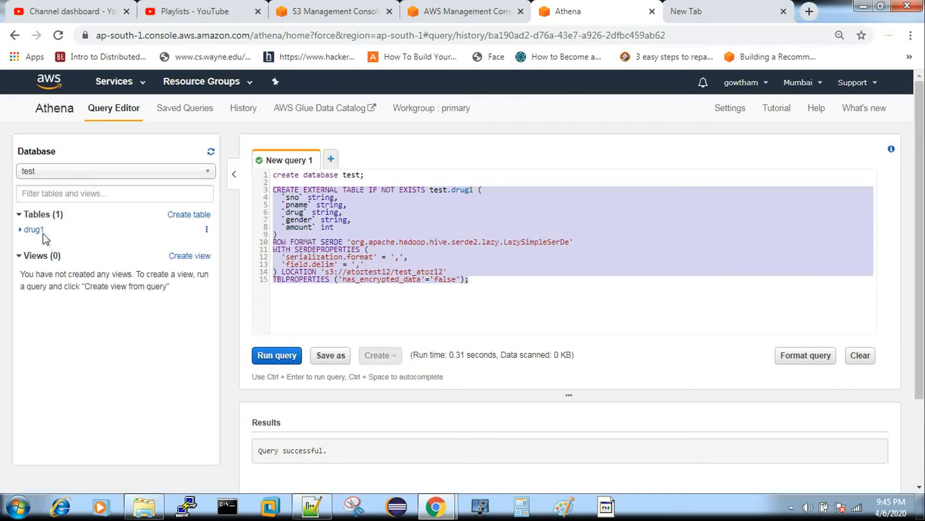
Step: Copy "select * from drug1;" from the Notepad++ script to the end of the Athena query, run that line and view its results
key("alt+Tab")
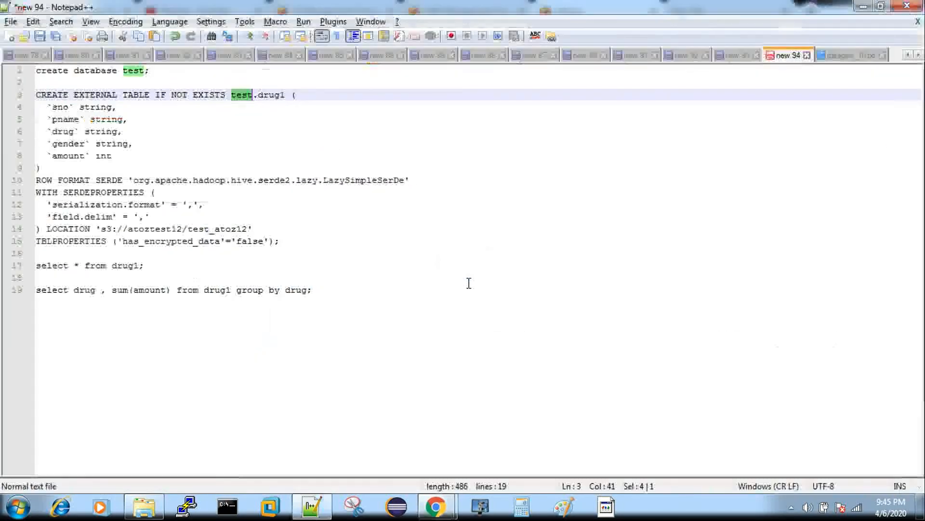
triple_click(114, 266)
key("ctrl+c")
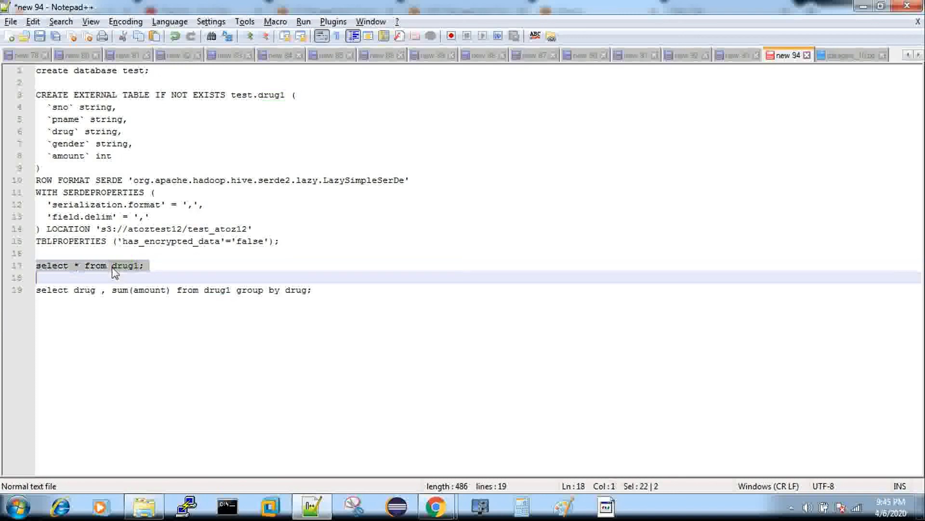
key("alt+Tab")
left_click(325, 305)
key("Return")
key("Return")
key("ctrl+v")
triple_click(317, 295)
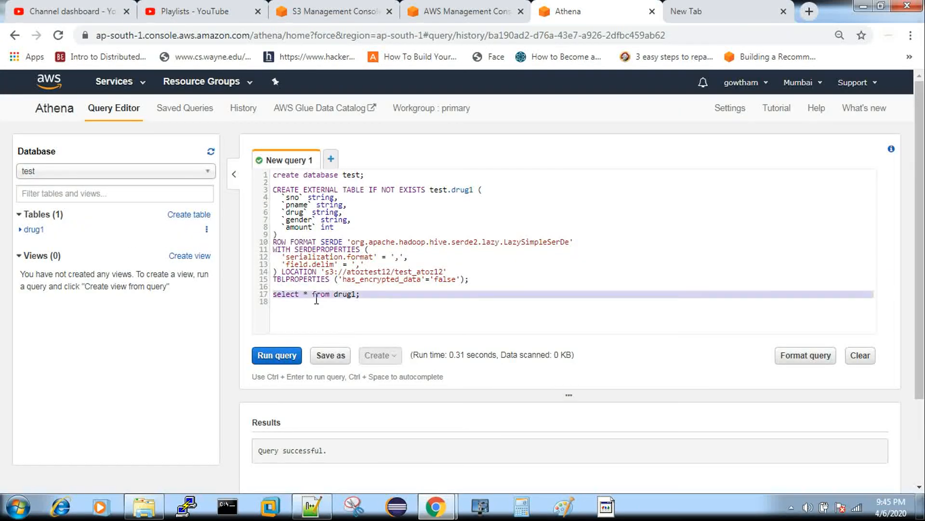
key("ctrl+Return")
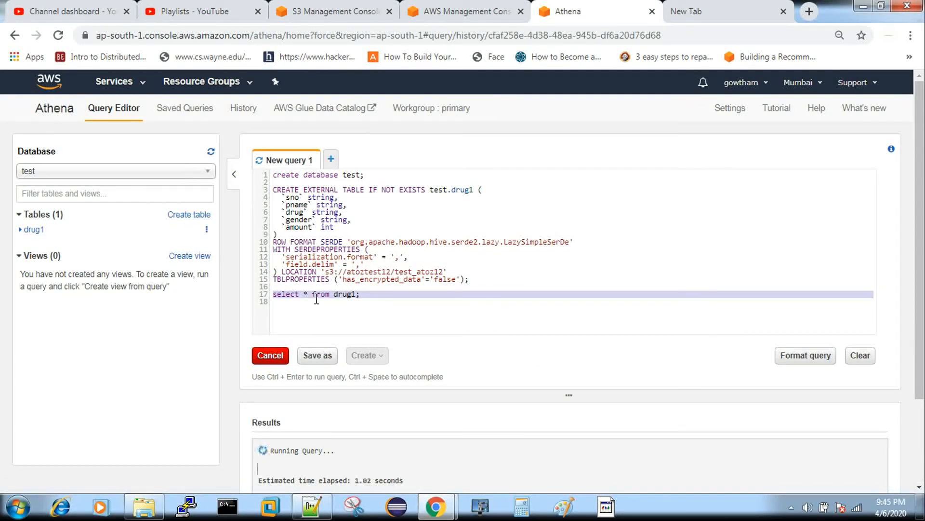
scroll(462, 279, "down", 4)
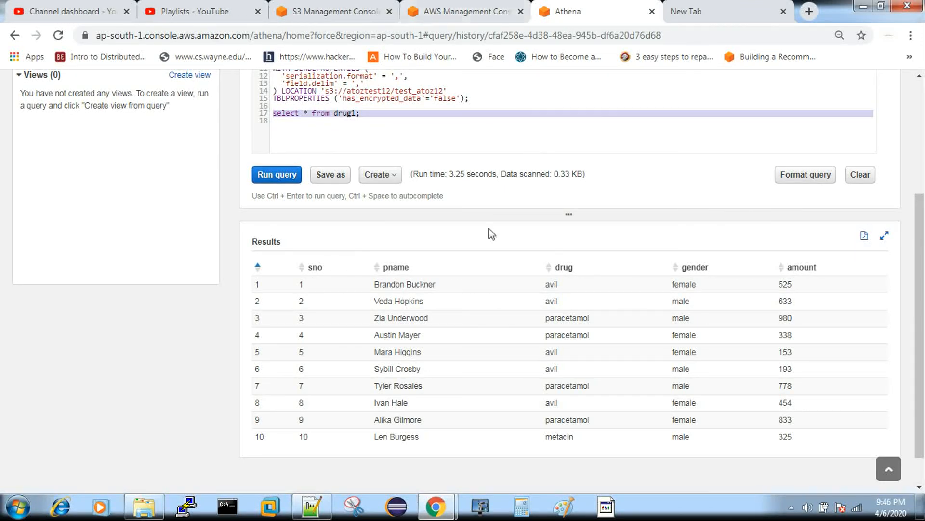
Step: Add "select drug , sum(amount) from drug1 group by drug;" from the Notepad++ script to the Athena query and run only that line
key("alt+Tab")
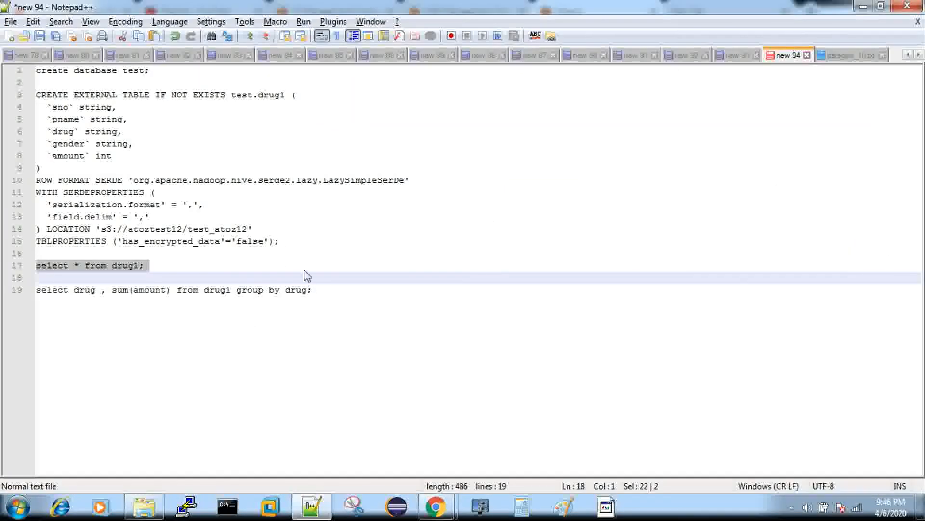
triple_click(274, 292)
key("ctrl+c")
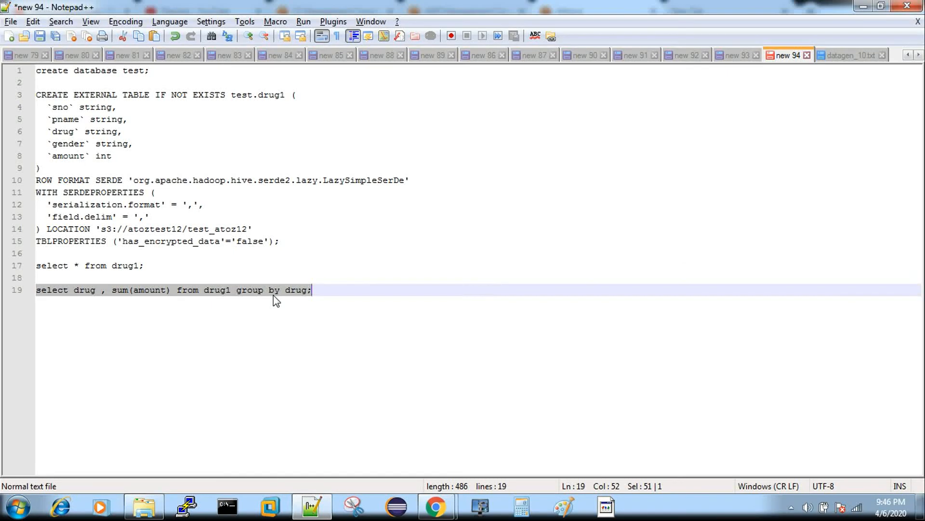
key("alt+Tab")
key("Return")
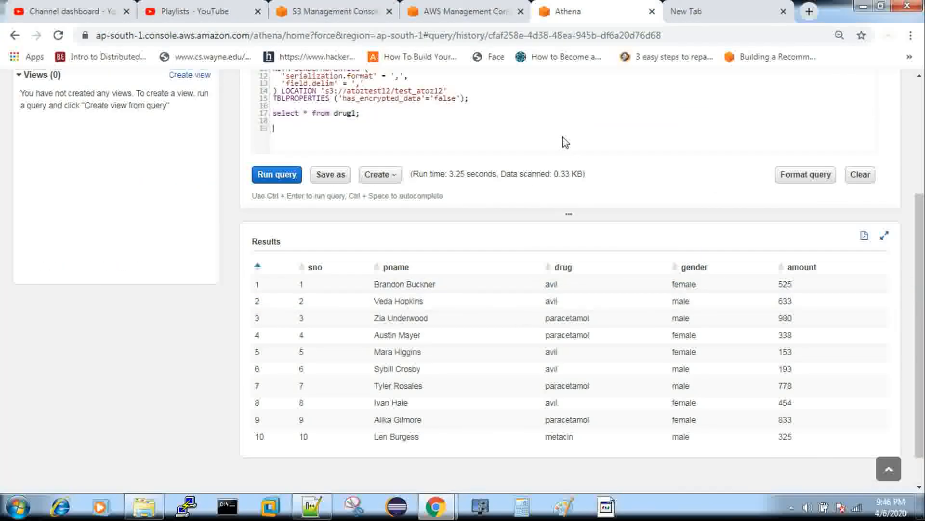
key("ctrl+v")
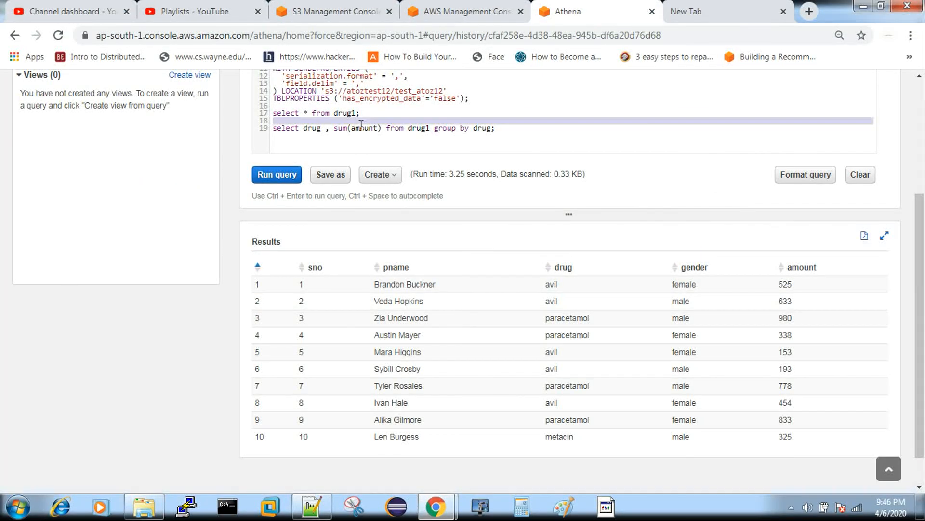
triple_click(362, 128)
key("ctrl+Return")
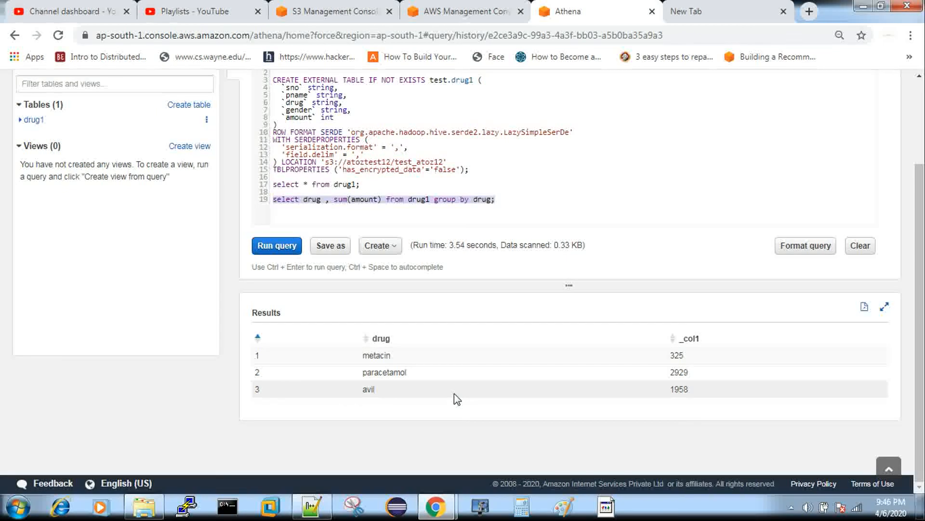
scroll(569, 279, "up", 2)
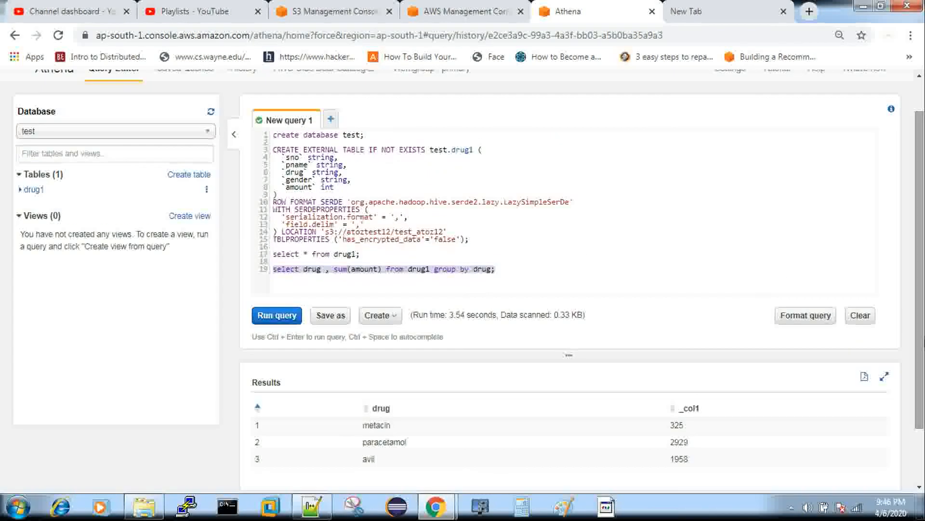